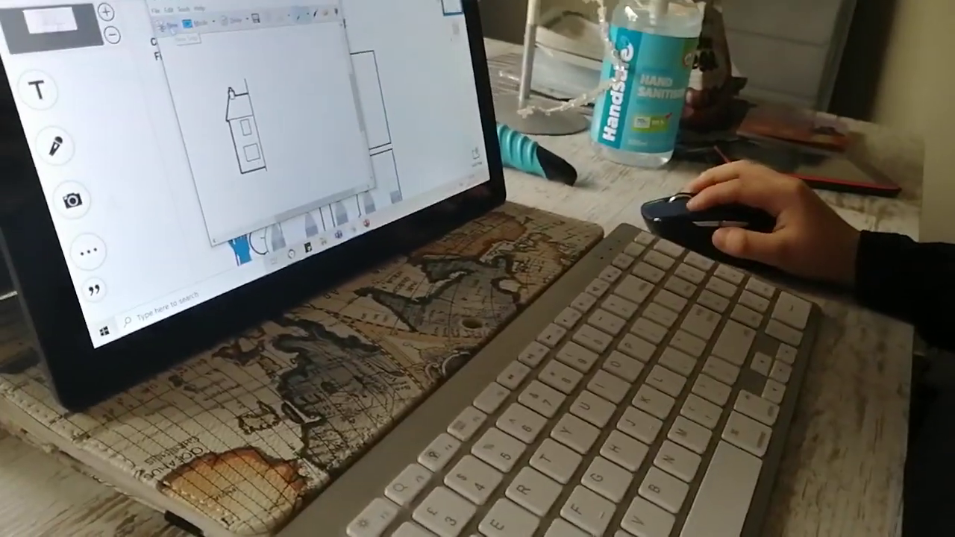
# Snip the half-drawn girl's face from the Seesaw worksheet, then close Snipping Tool
pyautogui.click(138, 36)
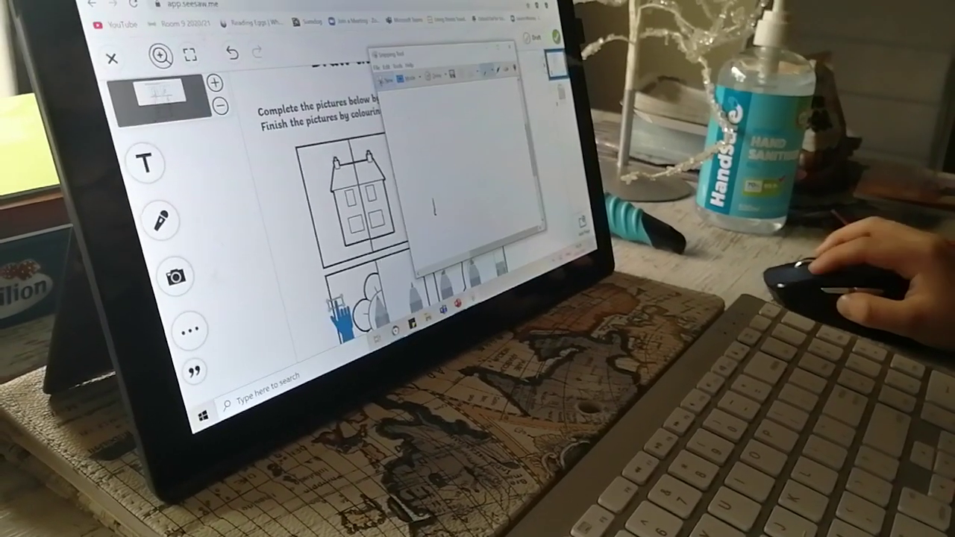
pyautogui.hotkey('alt', 'F4')
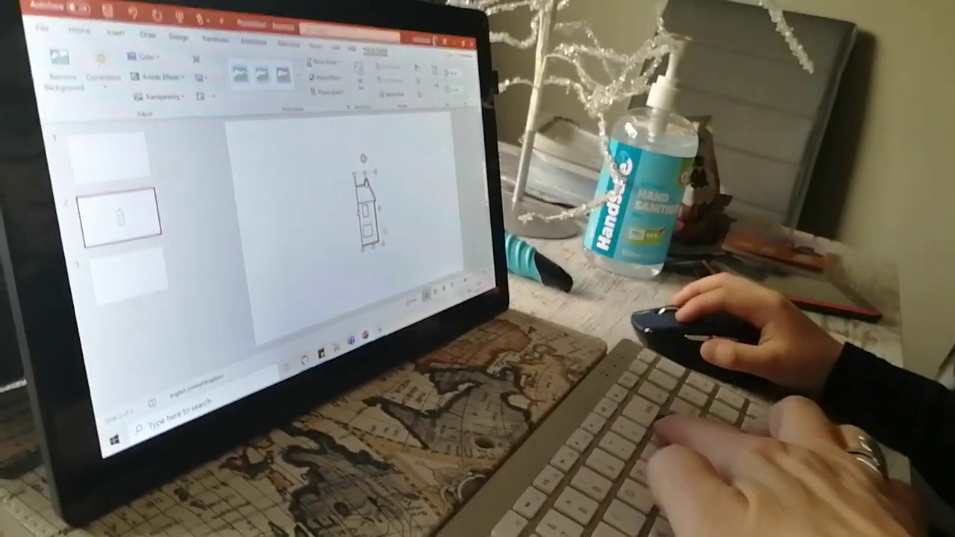
# Delete the house picture from slide 2 and right-click the empty slide
pyautogui.press('Delete')
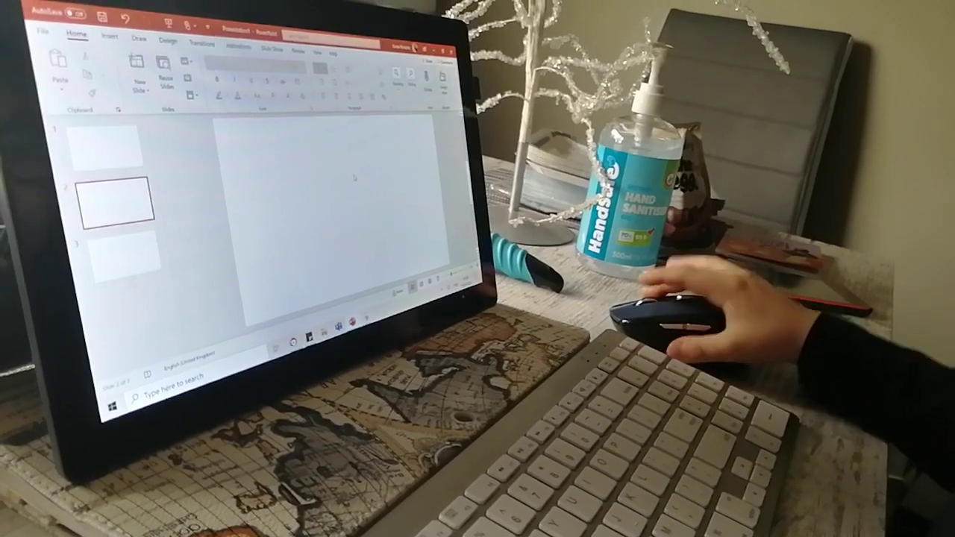
pyautogui.rightClick(354, 176)
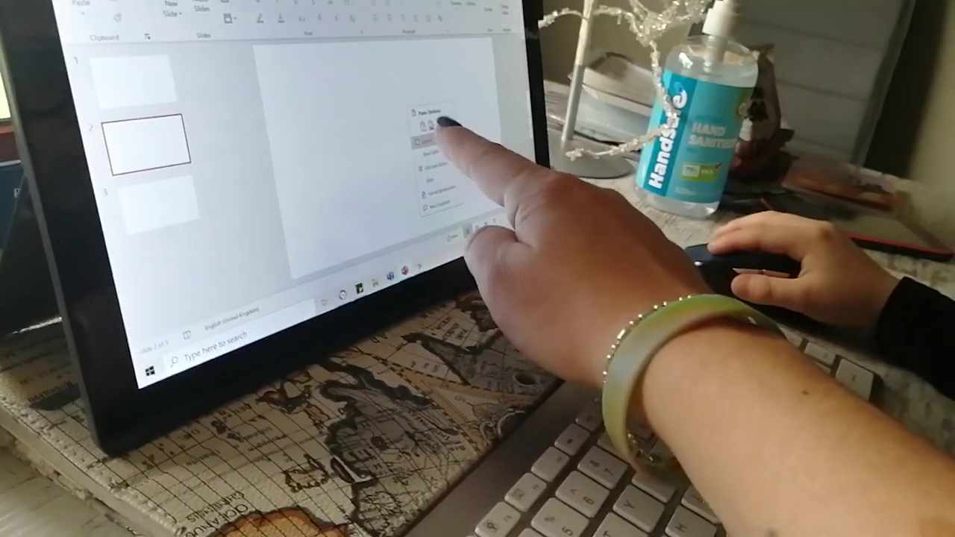
pyautogui.moveTo(406, 128)
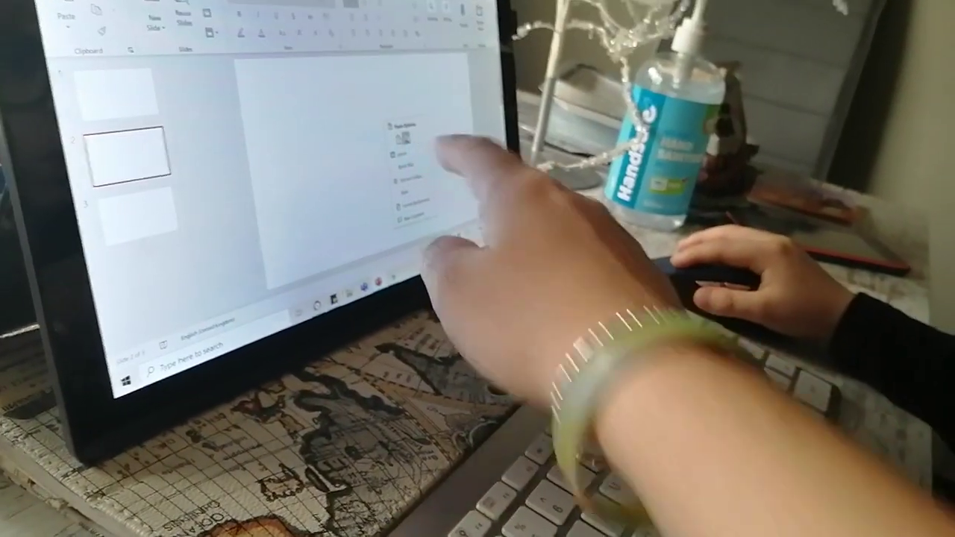
# Paste the girl's half-face snip onto slide 2 and tilt it slightly
pyautogui.click(403, 138)
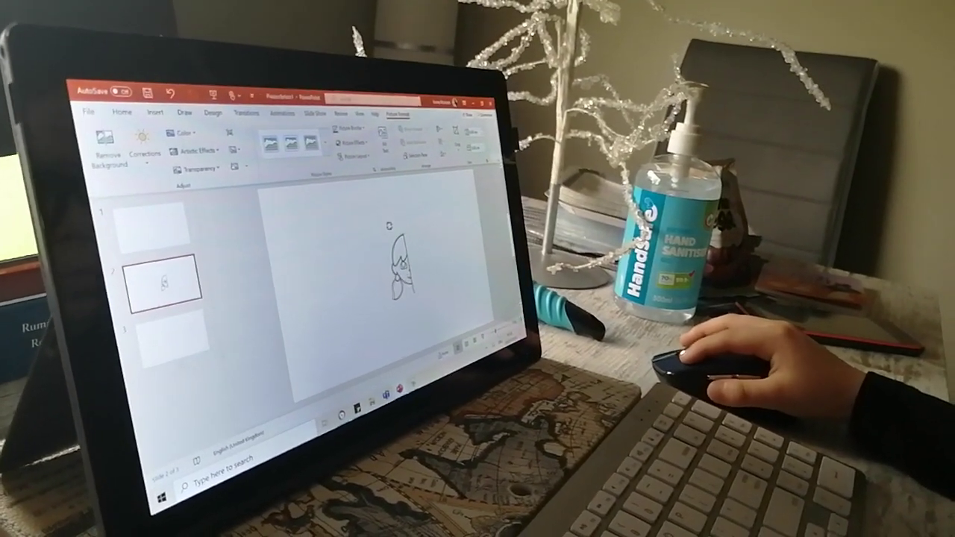
pyautogui.moveTo(390, 219); pyautogui.dragTo(381, 225)
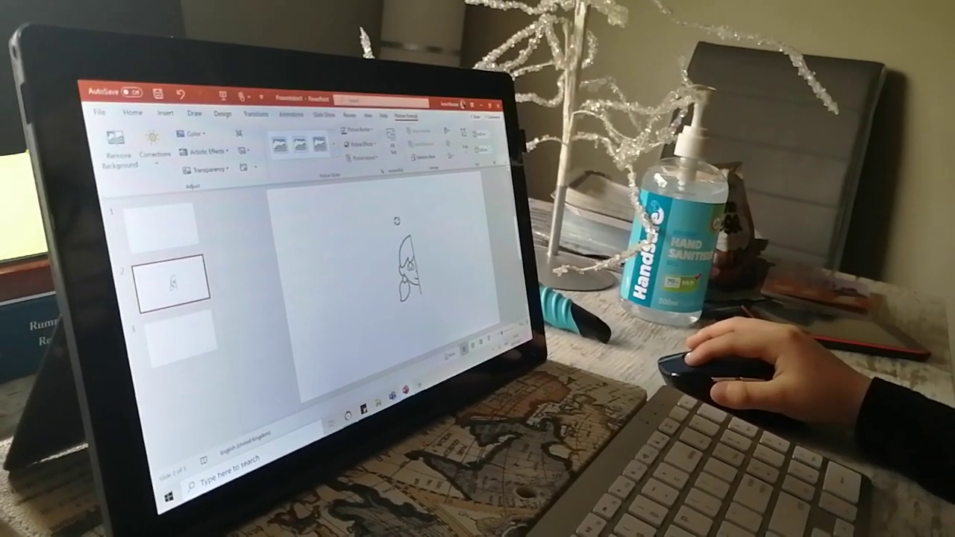
pyautogui.click(393, 213)
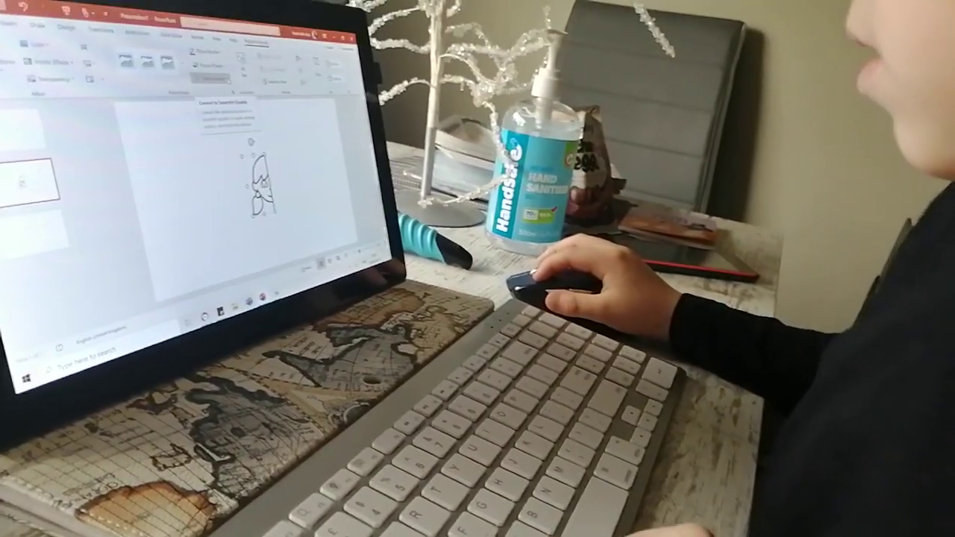
# Flip the face picture horizontally and return to the Seesaw worksheet
pyautogui.click(145, 31)
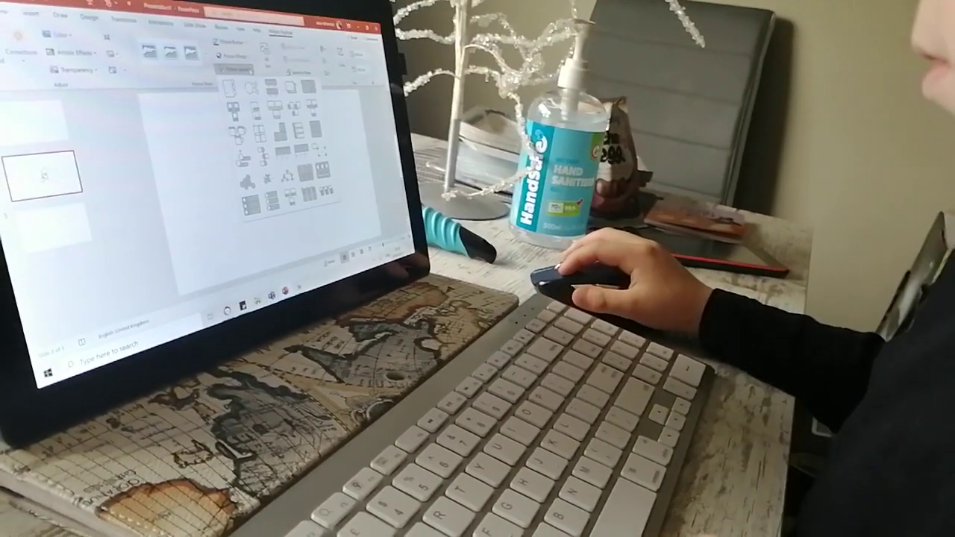
pyautogui.press('Escape')
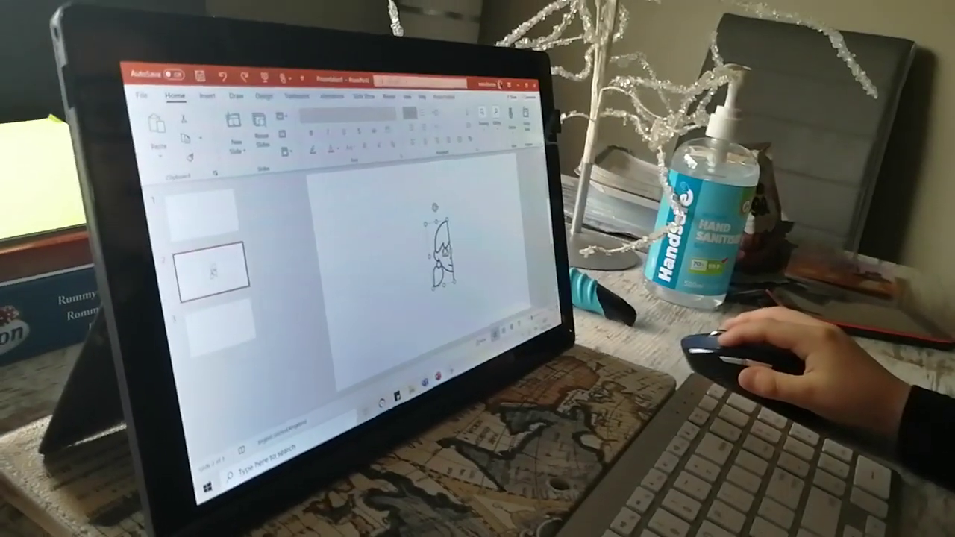
pyautogui.click(444, 96)
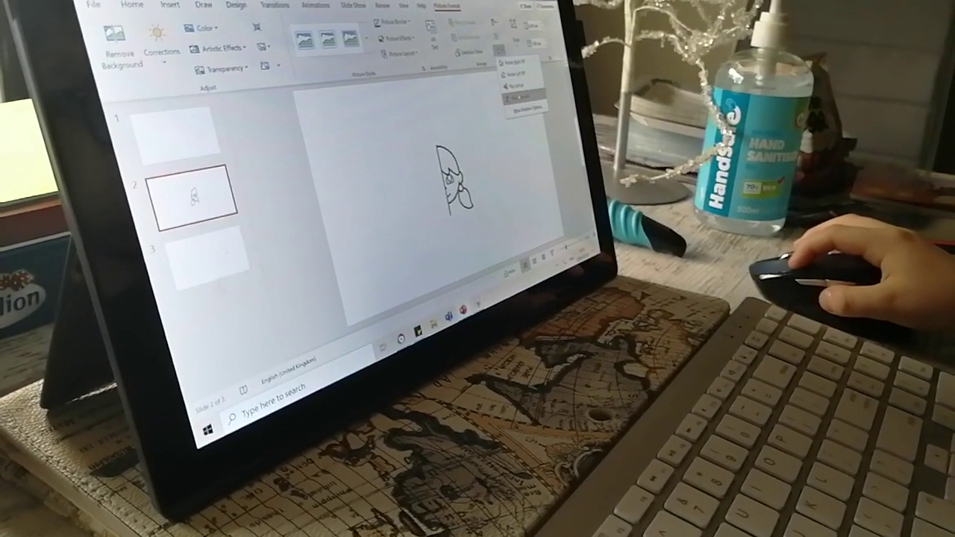
pyautogui.click(522, 104)
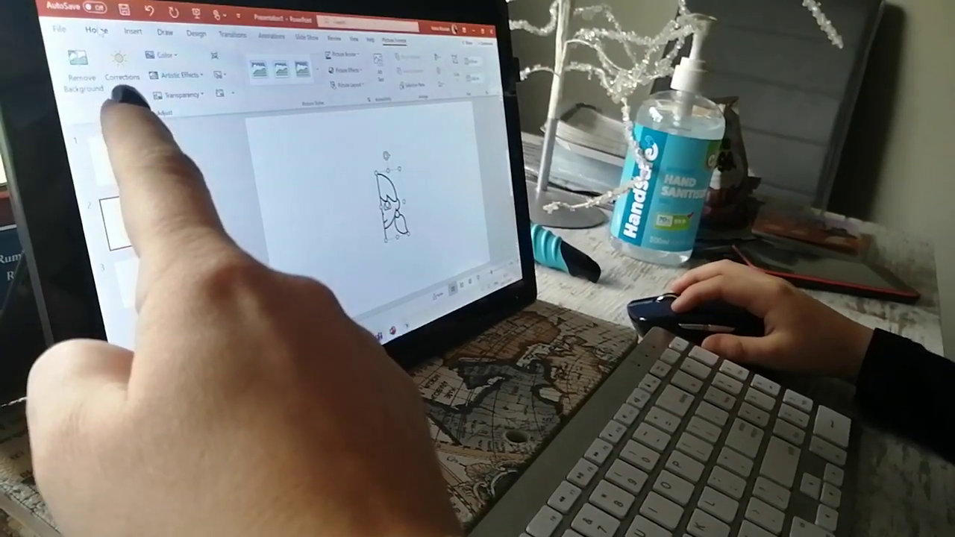
pyautogui.click(100, 33)
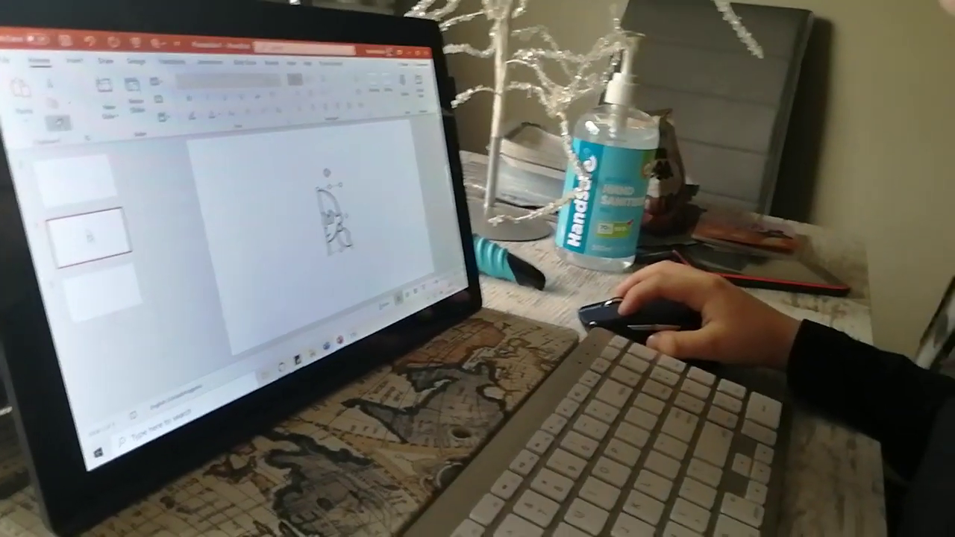
pyautogui.hotkey('alt', 'Tab')
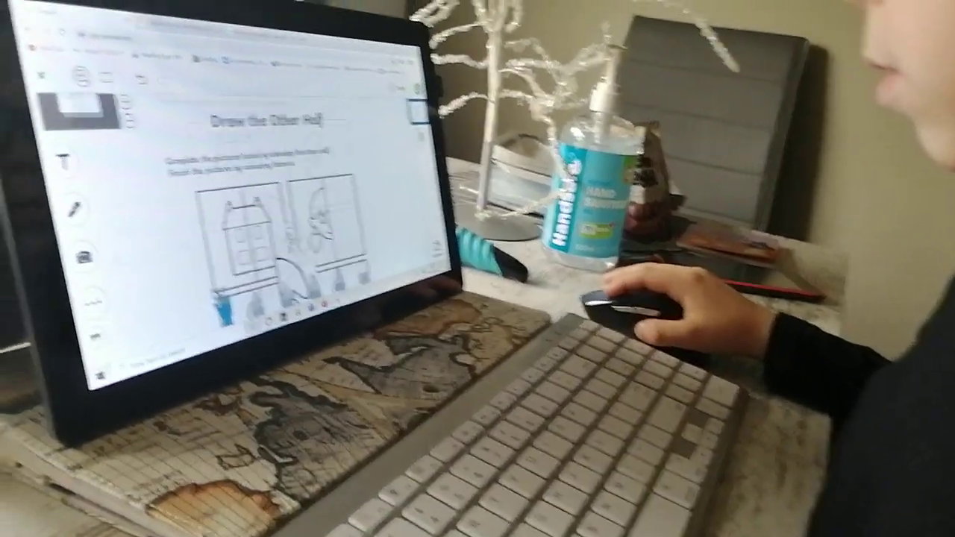
pyautogui.scroll(-2, 179, 283)
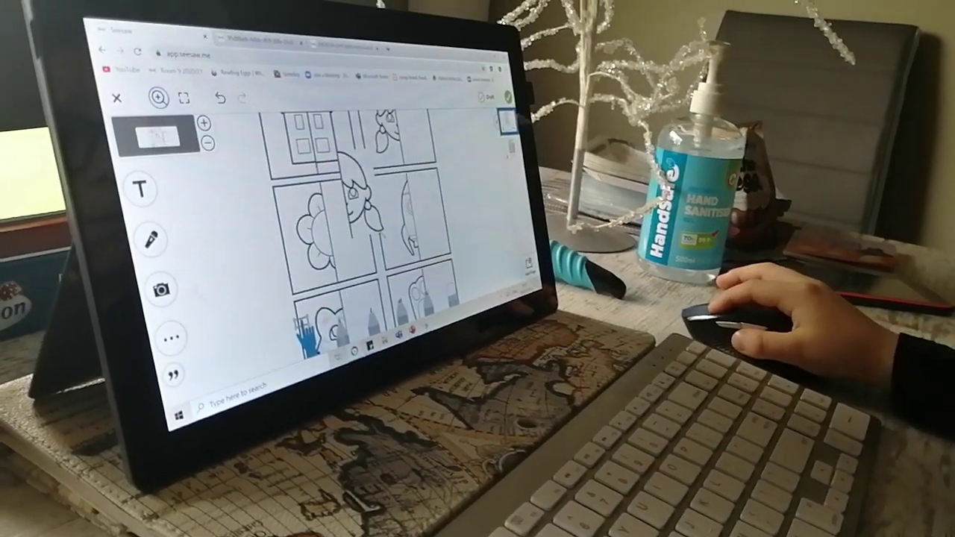
# Drag the flipped face half beside the printed half so the girl's face is whole
pyautogui.click(362, 190)
pyautogui.moveTo(381, 194); pyautogui.dragTo(407, 153)
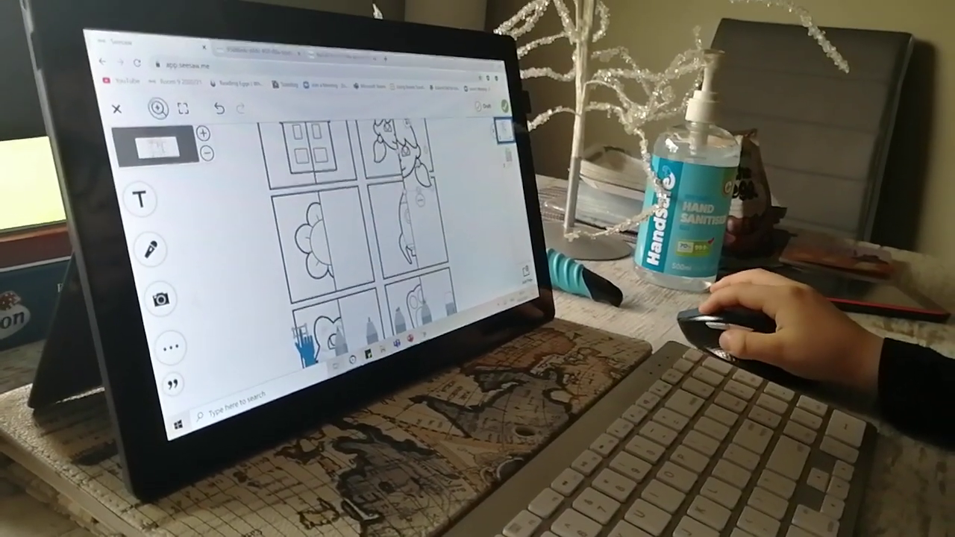
pyautogui.scroll(3, 359, 223)
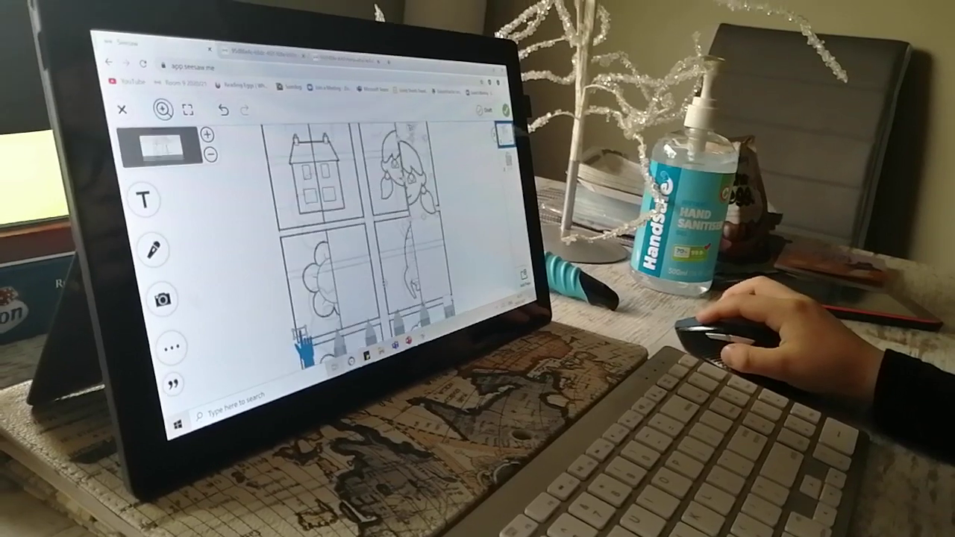
pyautogui.scroll(-5, 358, 247)
pyautogui.scroll(2, 358, 246)
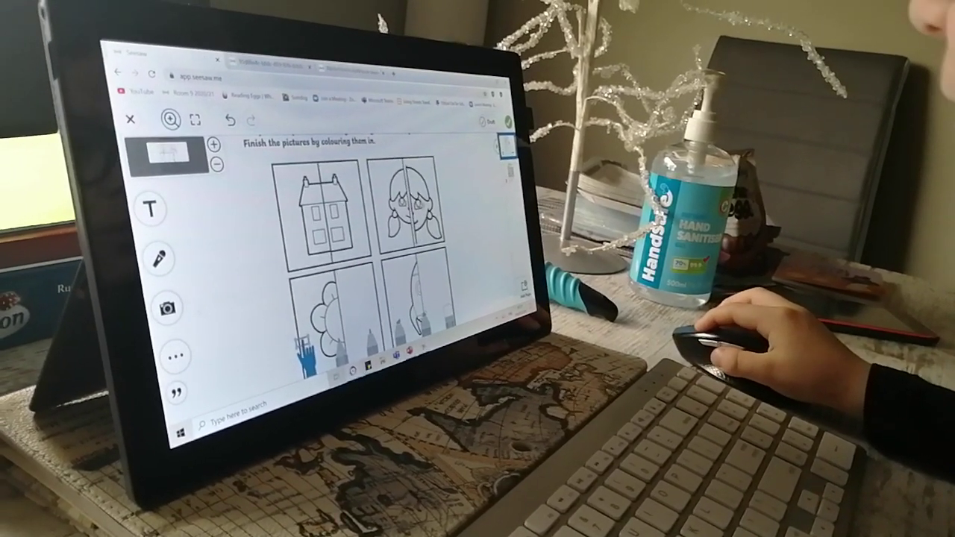
pyautogui.click(409, 209)
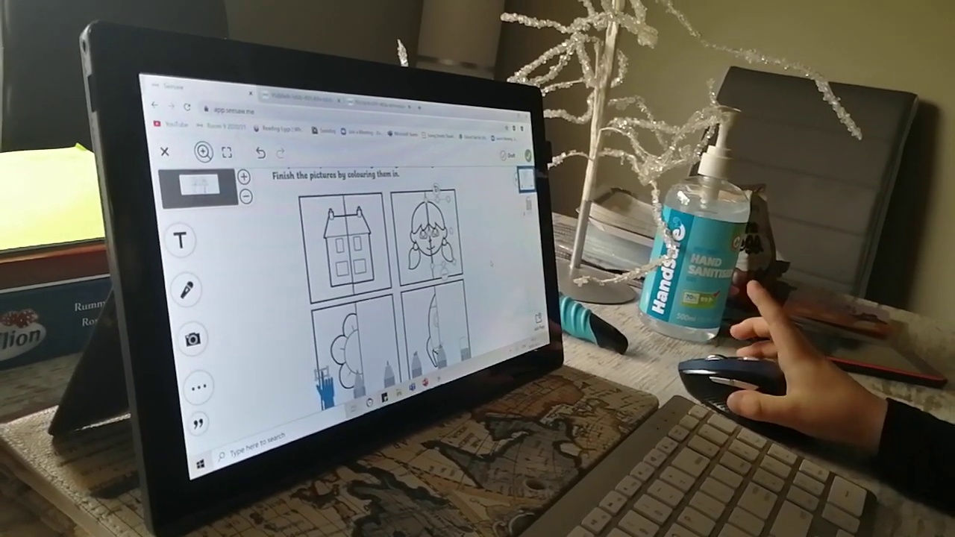
pyautogui.click(491, 262)
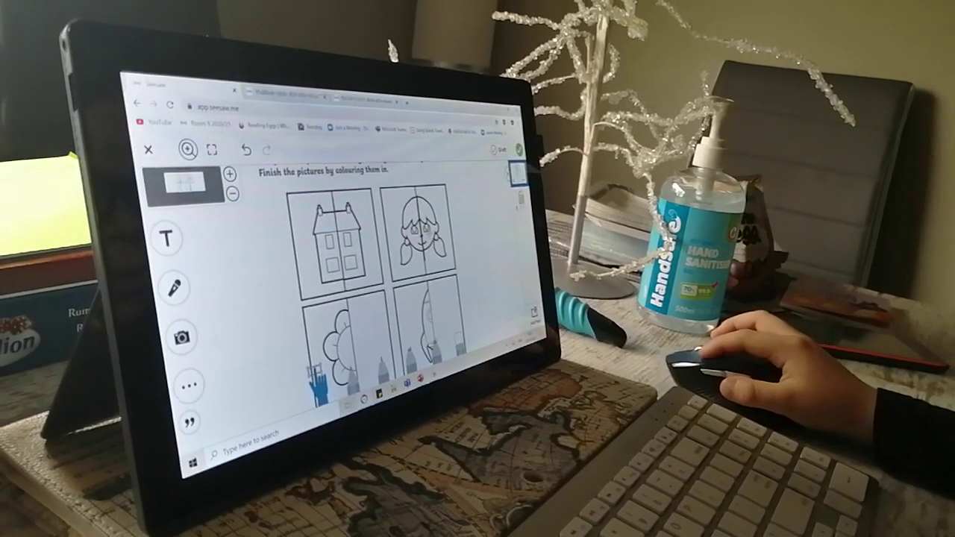
pyautogui.click(422, 237)
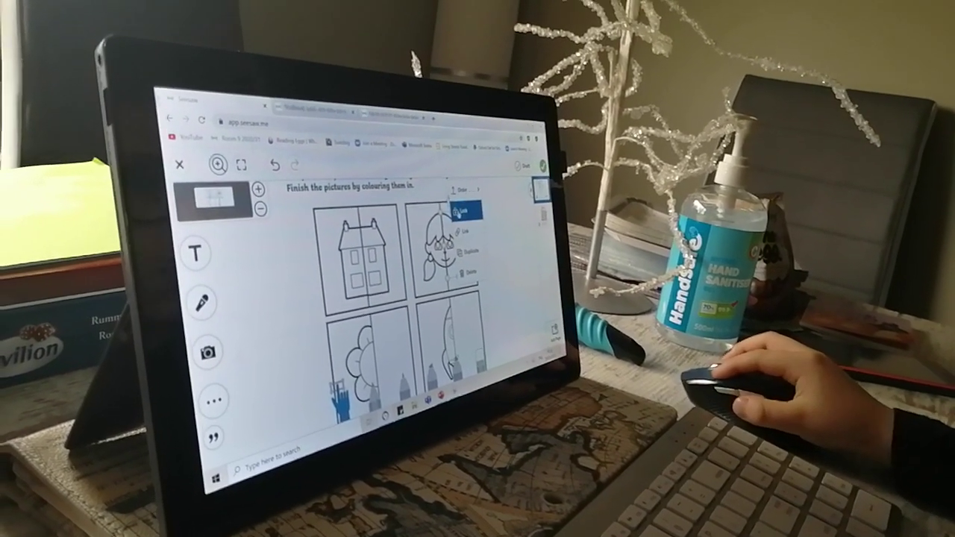
pyautogui.click(463, 222)
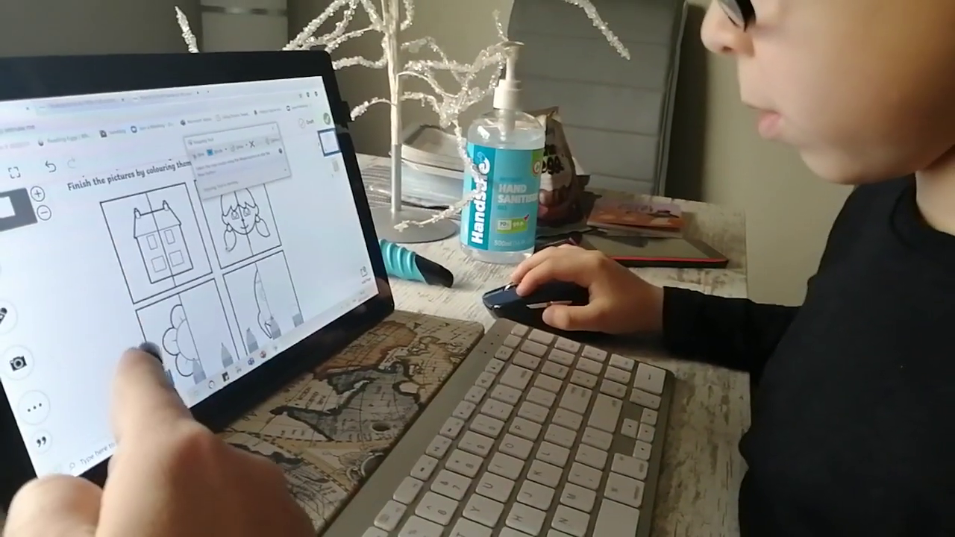
pyautogui.scroll(2, 224, 261)
pyautogui.scroll(-4, 224, 261)
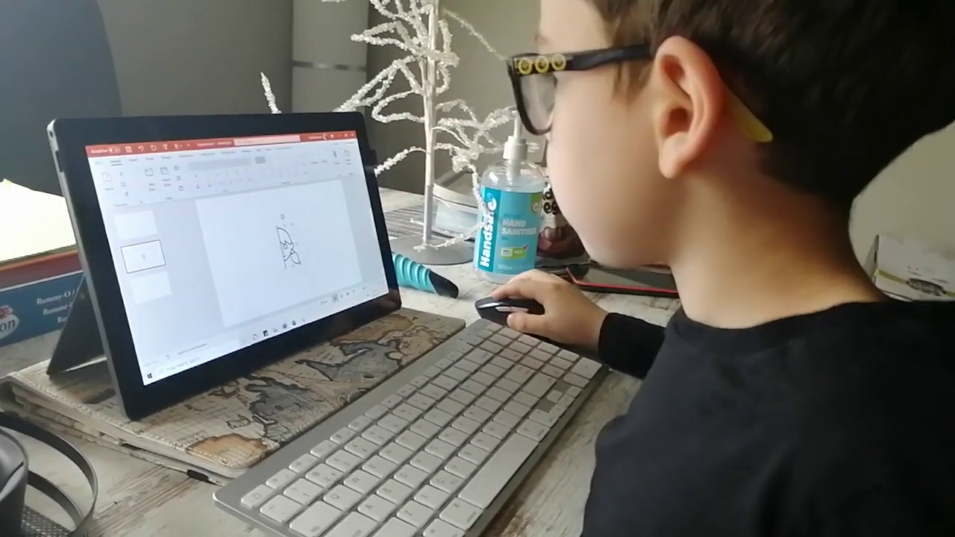
# Remove the face picture from slide 2 and open the picture layout gallery
pyautogui.press('Delete')
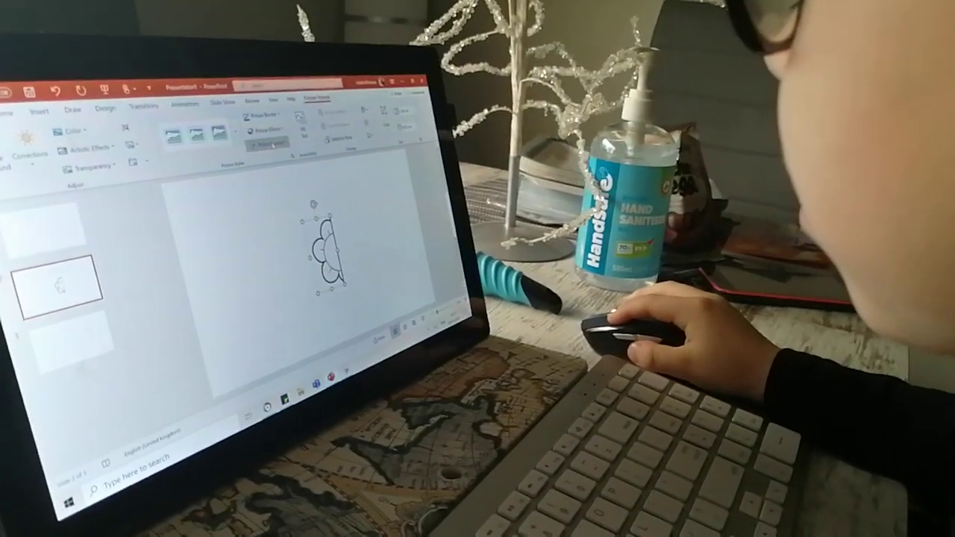
pyautogui.click(276, 152)
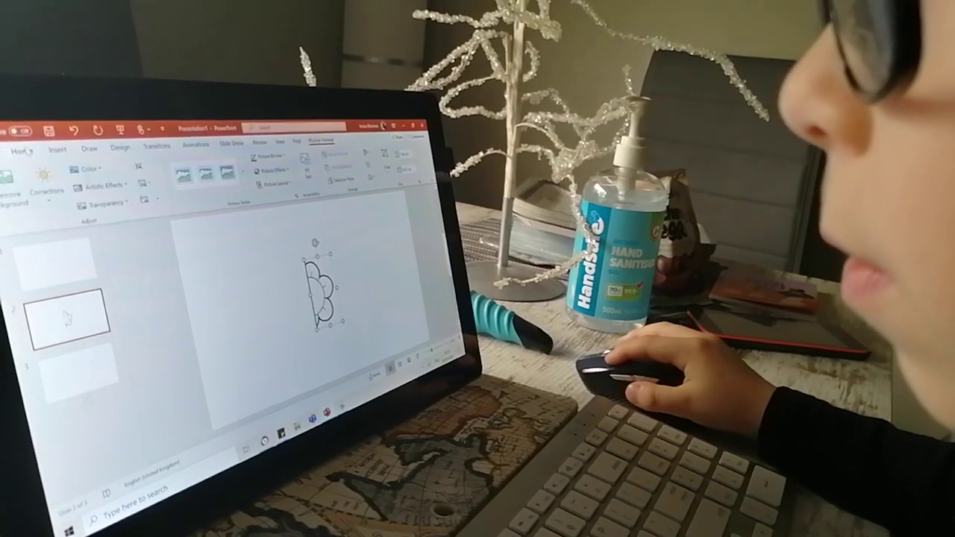
pyautogui.click(24, 152)
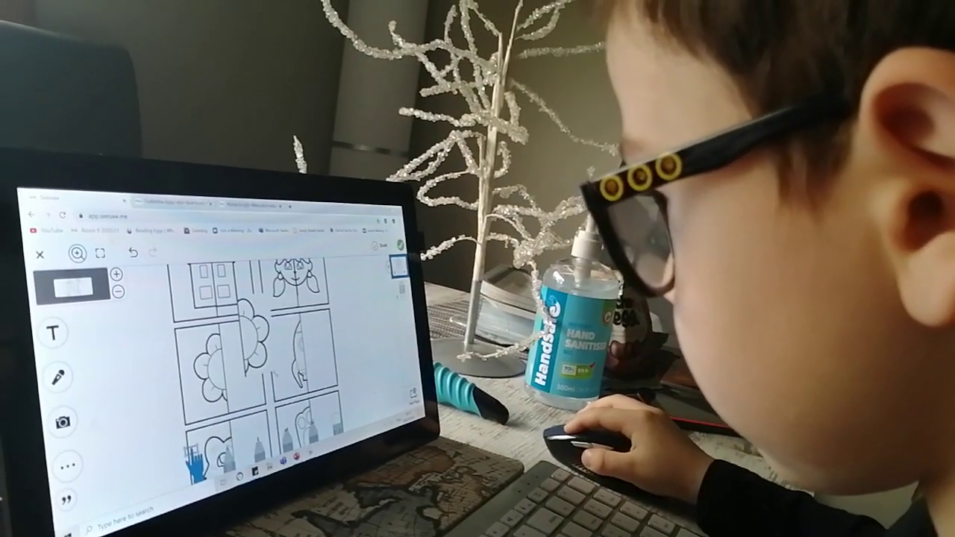
# Align the flipped flower half with the printed half and lock the picture
pyautogui.moveTo(254, 340); pyautogui.dragTo(245, 366)
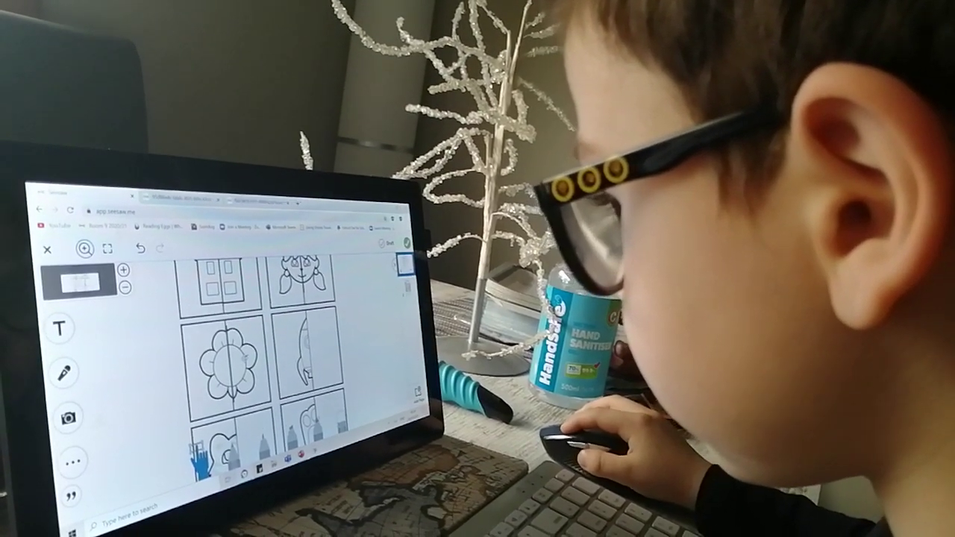
pyautogui.click(244, 358)
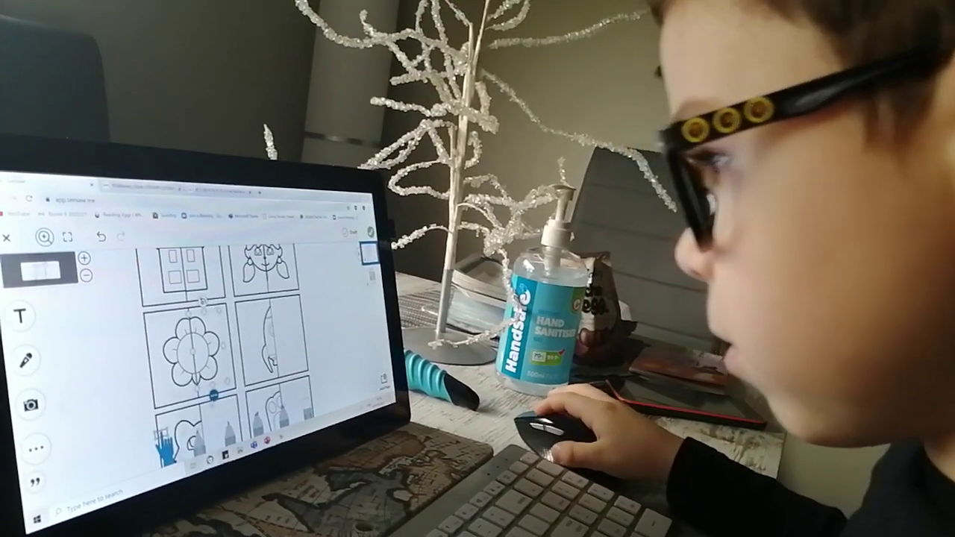
pyautogui.rightClick(204, 308)
pyautogui.click(224, 319)
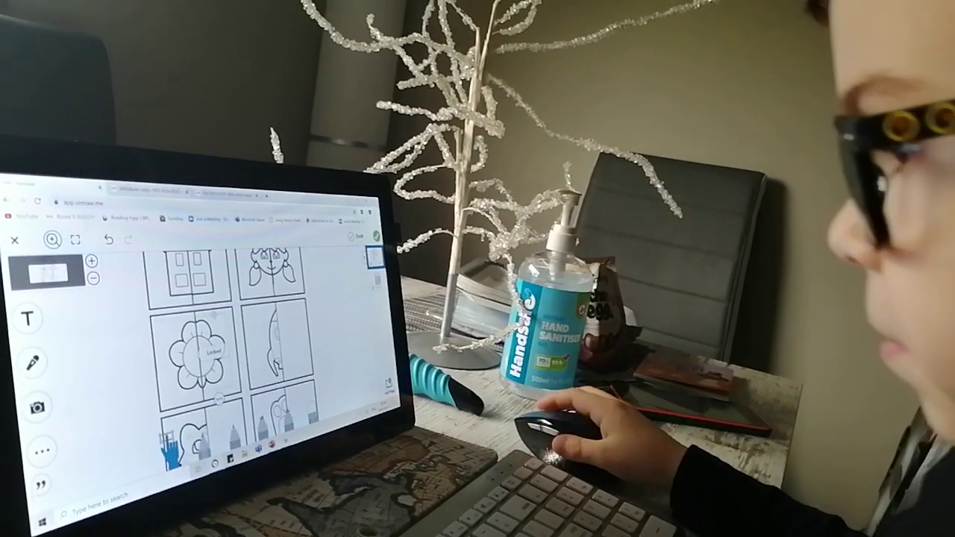